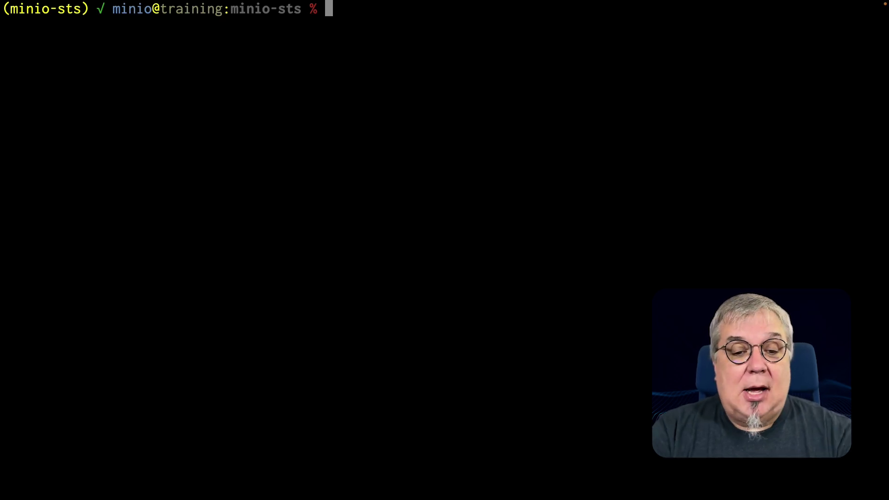
{"action": "type", "text": "mc admin user "}
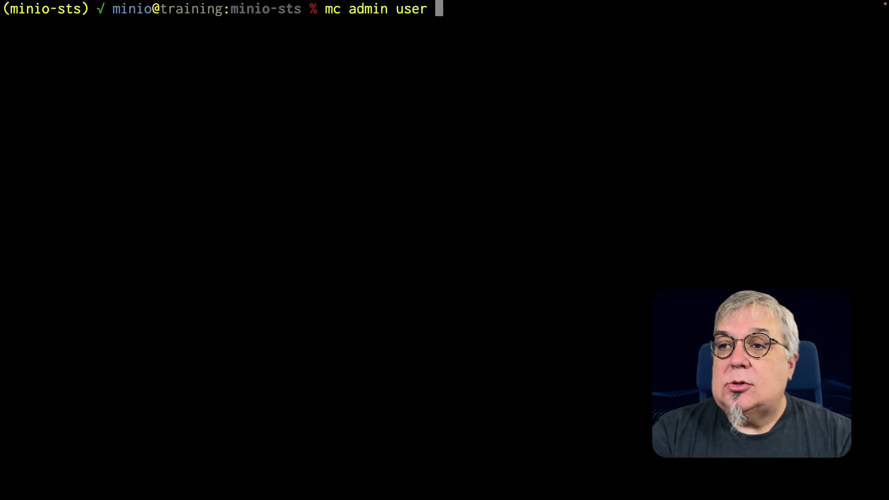
{"action": "type", "text": "list minio1"}
Step: Run 'mc admin user list minio1' to show devuser enabled with readwrite
{"action": "key", "text": "Return"}
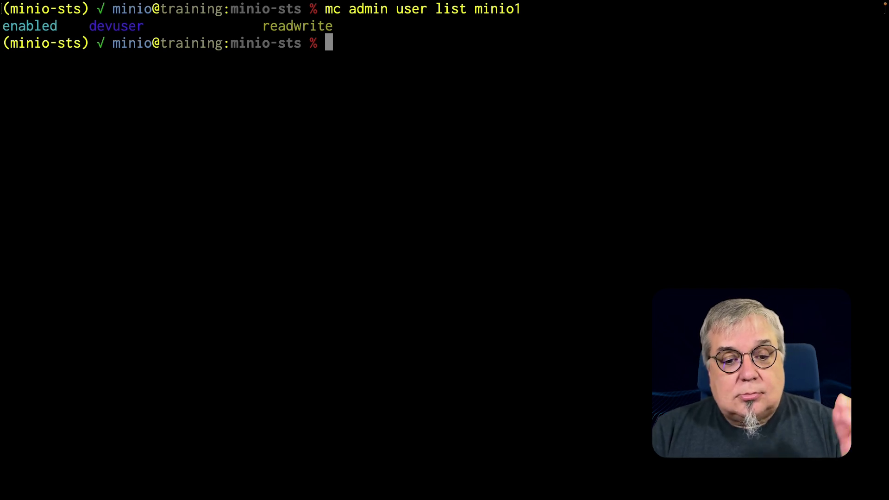
{"action": "type", "text": "mc statt"}
Step: Fix the typo and run 'mc stat minio1/sts' to show the bucket's versioning and usage
{"action": "key", "text": "BackSpace"}
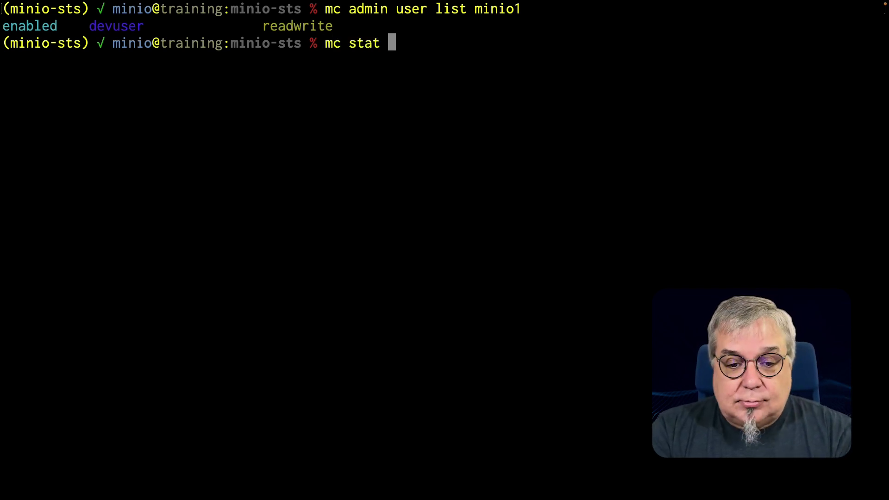
{"action": "type", "text": "minio1"}
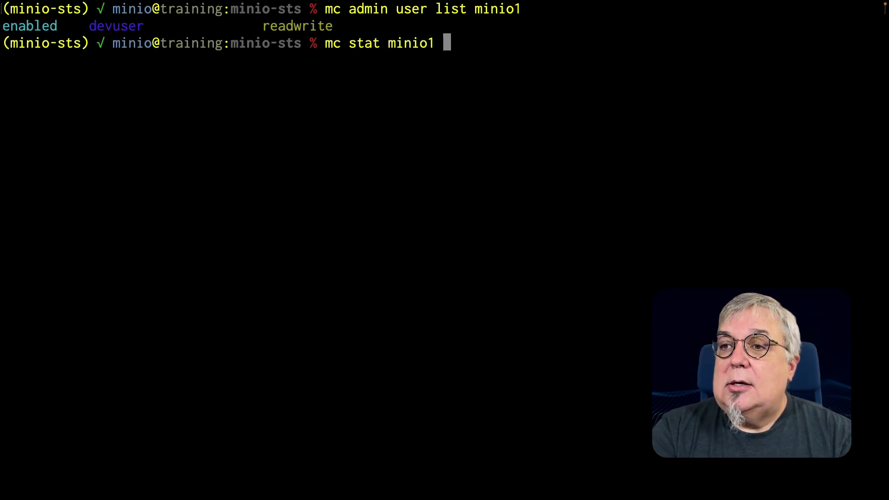
{"action": "type", "text": "/sts"}
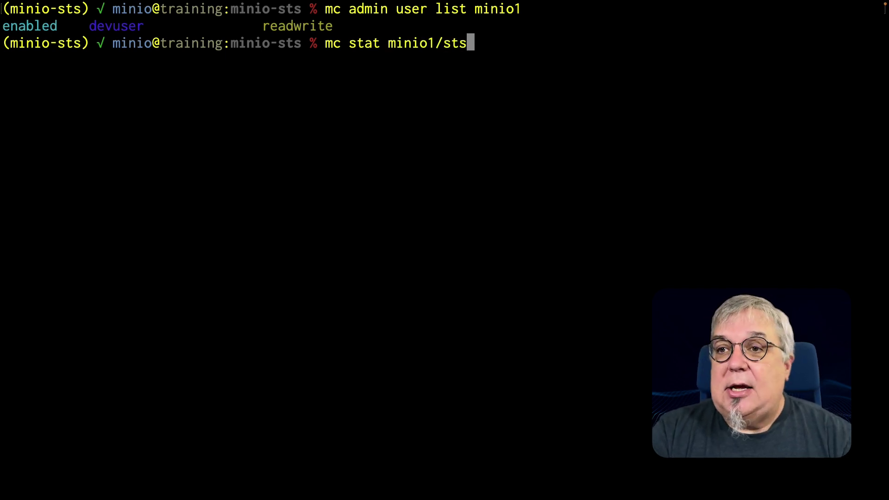
{"action": "key", "text": "Return"}
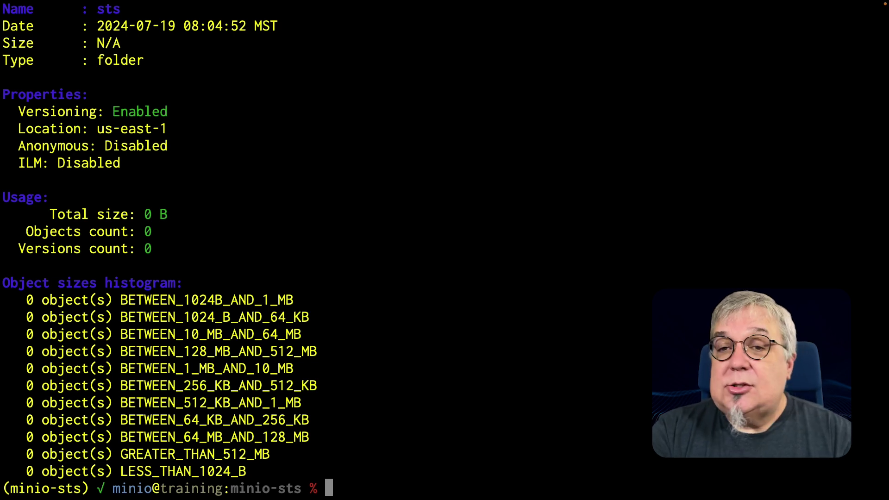
{"action": "type", "text": "vi"}
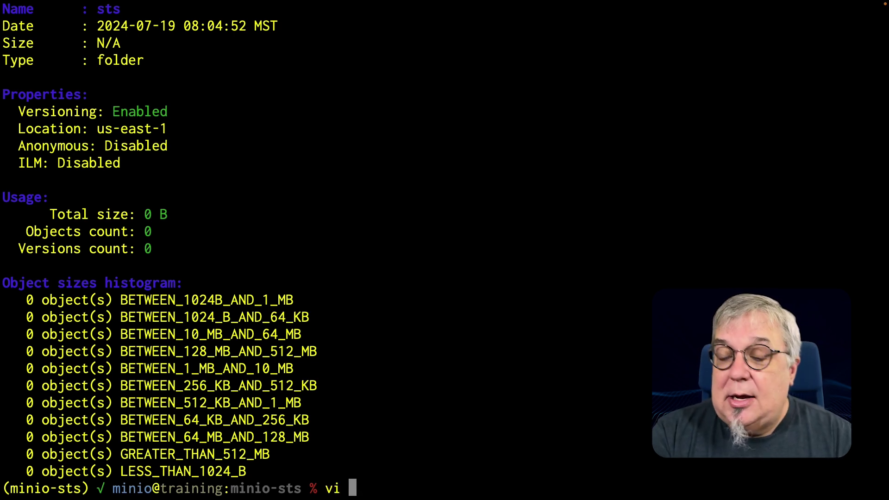
{"action": "type", "text": " write."}
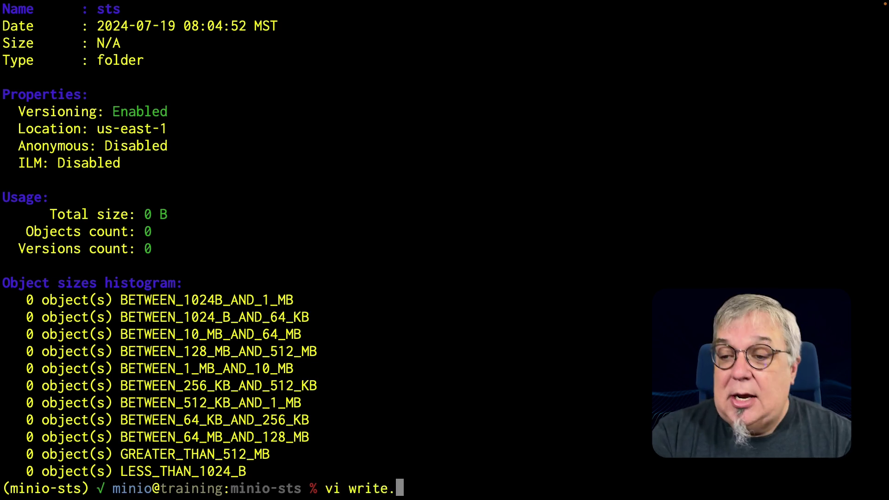
{"action": "type", "text": "py"}
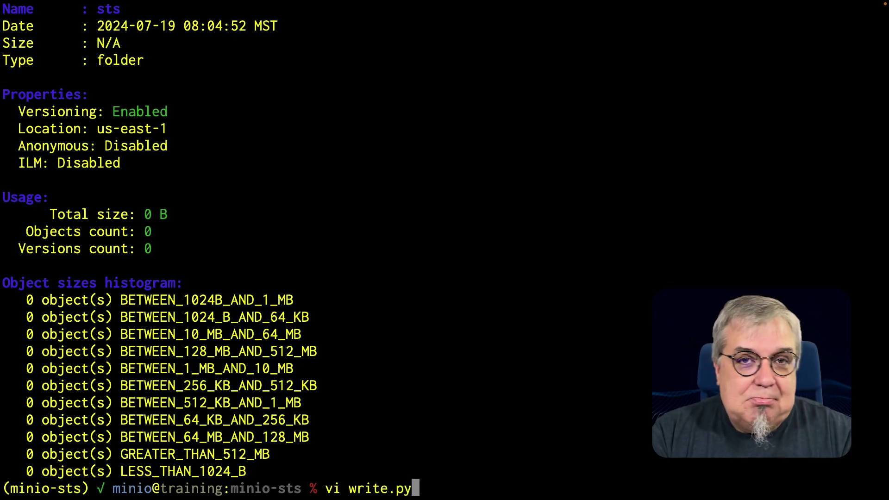
{"action": "key", "text": "Return"}
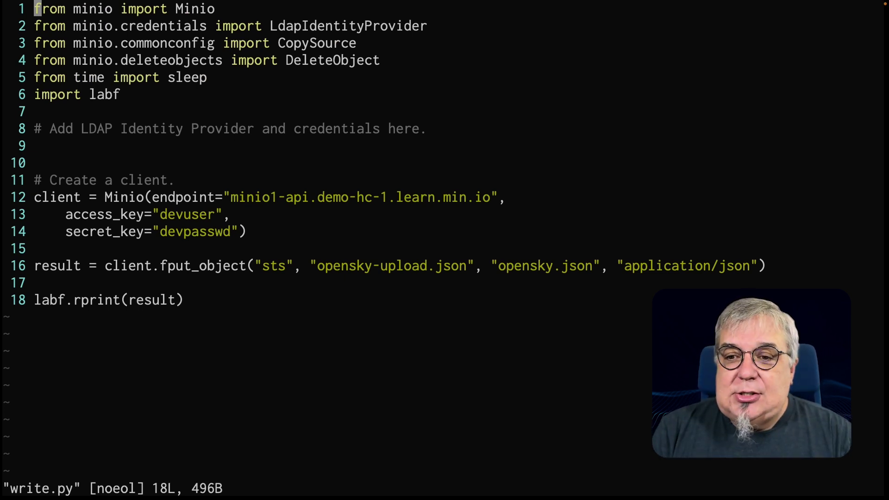
{"action": "type", "text": ":wq"}
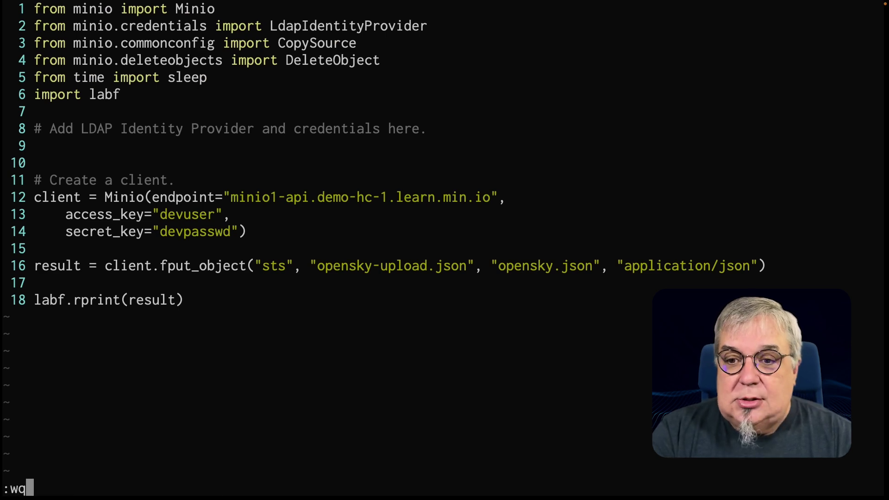
{"action": "key", "text": "Return"}
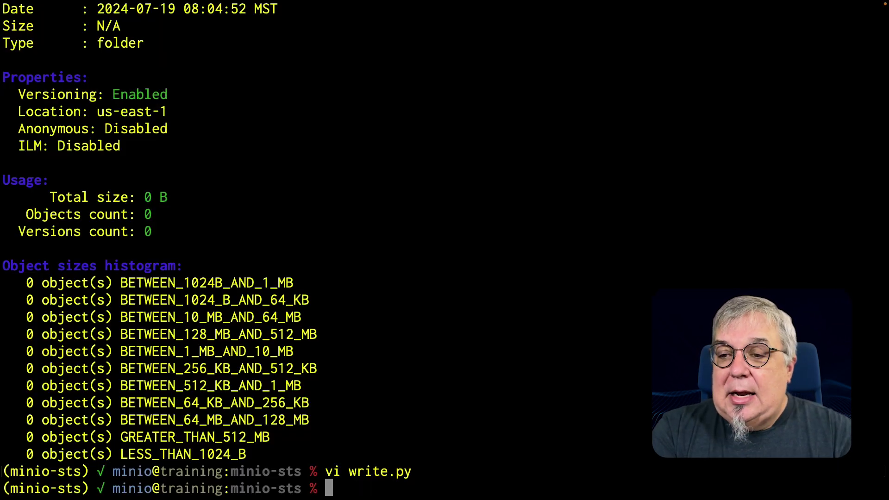
{"action": "type", "text": "python3 write.py"}
Step: Run write.py, then list sts versions to confirm opensky-upload.json version v1
{"action": "key", "text": "Return"}
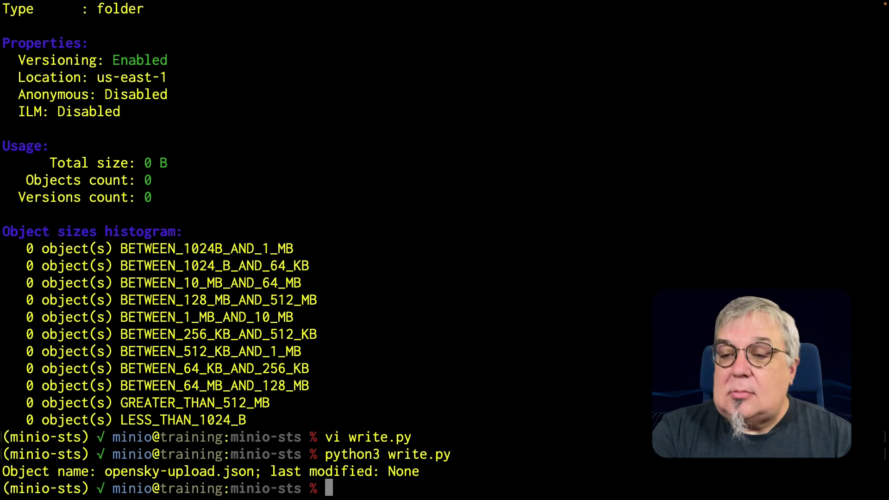
{"action": "type", "text": "mc ls "}
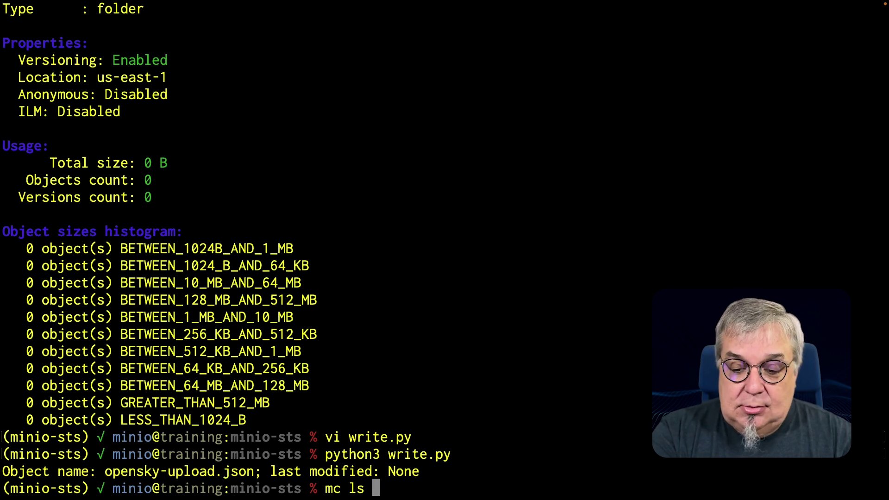
{"action": "type", "text": "--versions minio1/sts"}
{"action": "key", "text": "Return"}
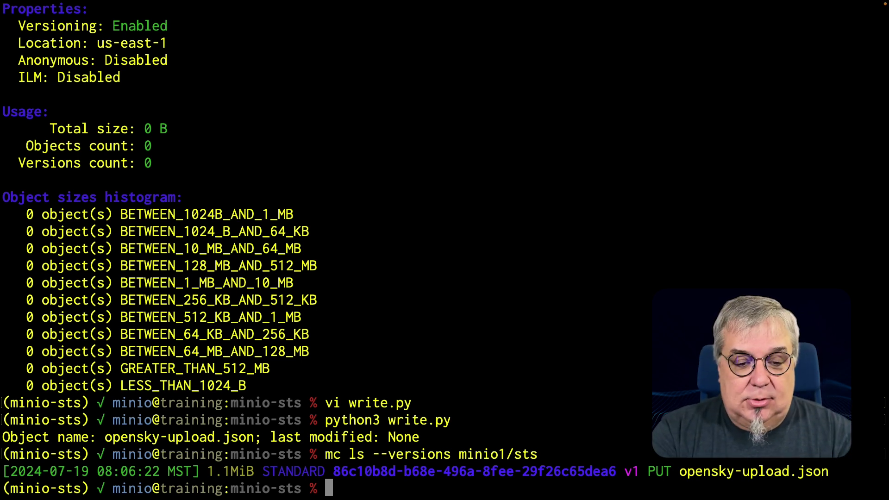
{"action": "type", "text": "mc "}
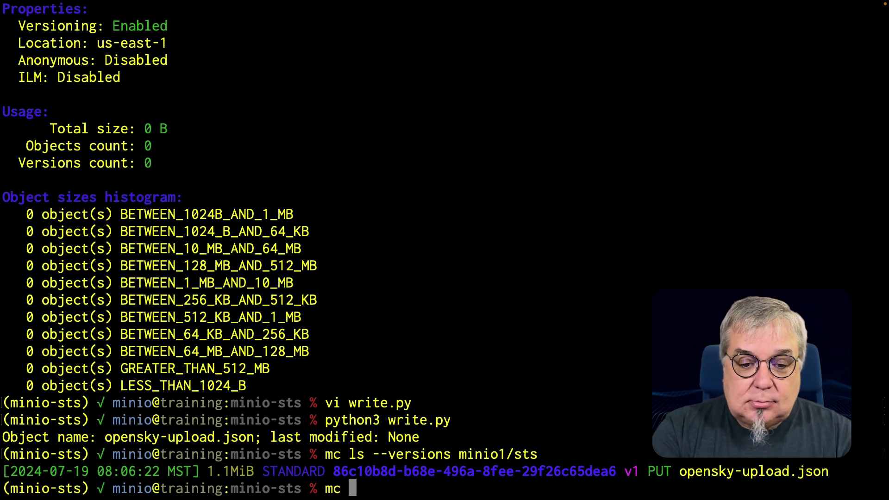
{"action": "type", "text": "idp ldap info minio1"}
Step: Run 'mc idp ldap info minio1', which shows LDAP disabled on demo-hc-1.learn.min.io:389
{"action": "key", "text": "Return"}
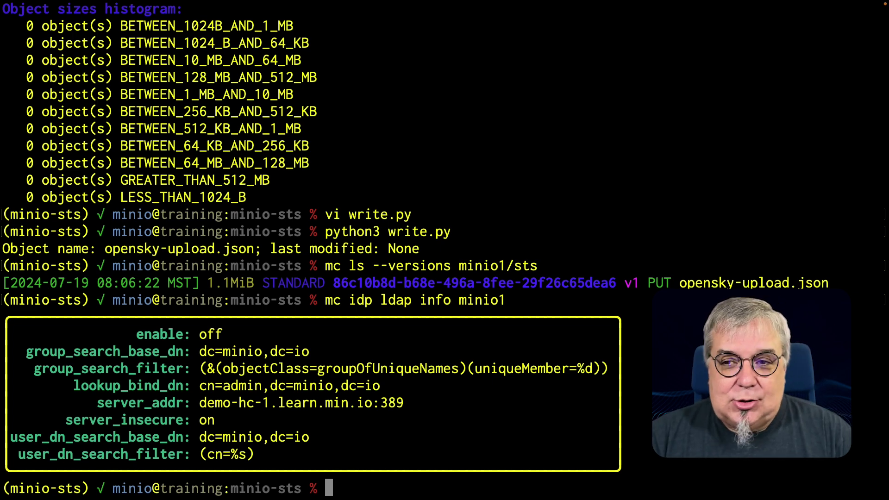
{"action": "type", "text": "mc idp ldap enable minio1"}
Step: Enable LDAP on minio1, restart the server, and confirm the user list is now empty
{"action": "key", "text": "Return"}
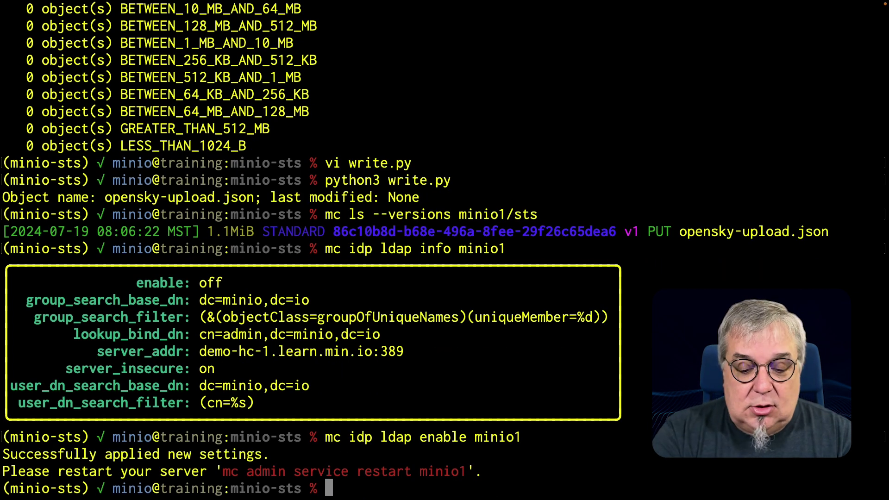
{"action": "type", "text": "mc admin service restart minio1"}
{"action": "key", "text": "Return"}
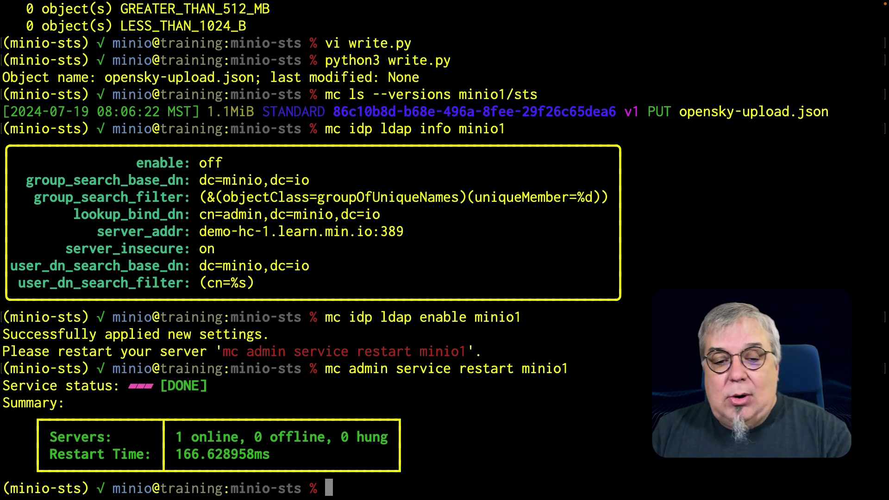
{"action": "type", "text": "mc admin user list minio1"}
{"action": "key", "text": "Return"}
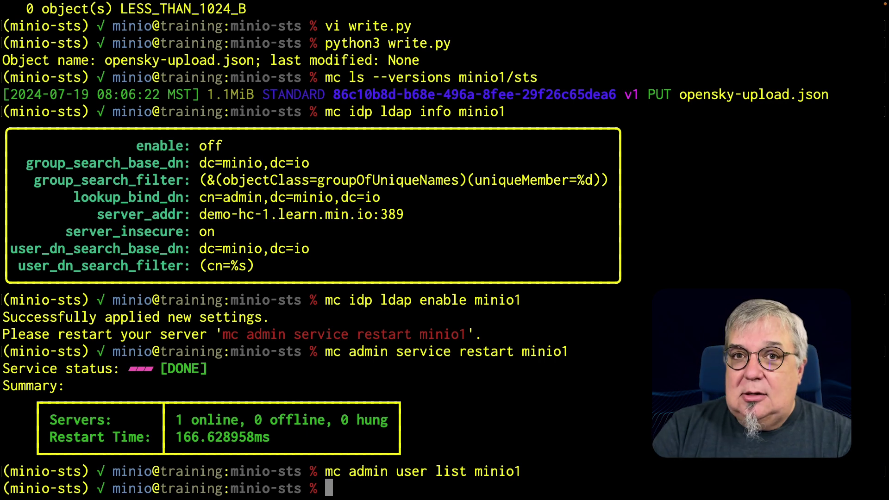
{"action": "type", "text": "python3 "}
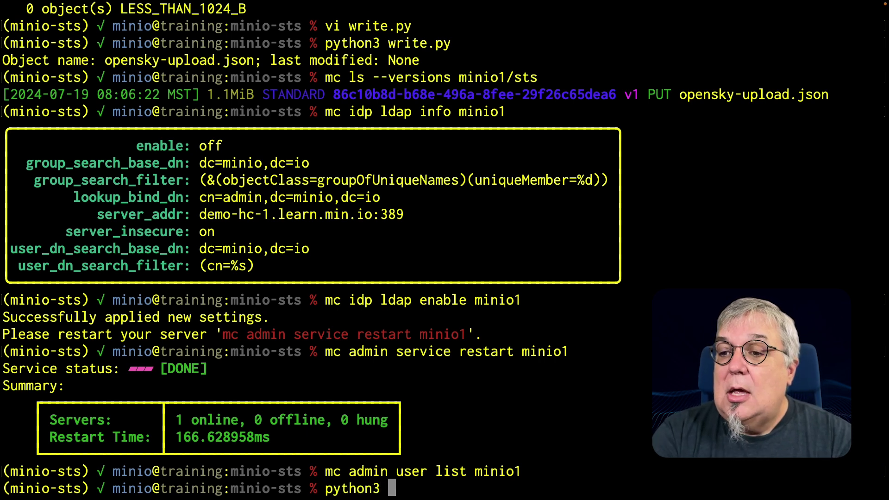
{"action": "type", "text": "write.py"}
Step: Rerun write.py and list sts versions, which shows v2 of opensky-upload.json
{"action": "key", "text": "Return"}
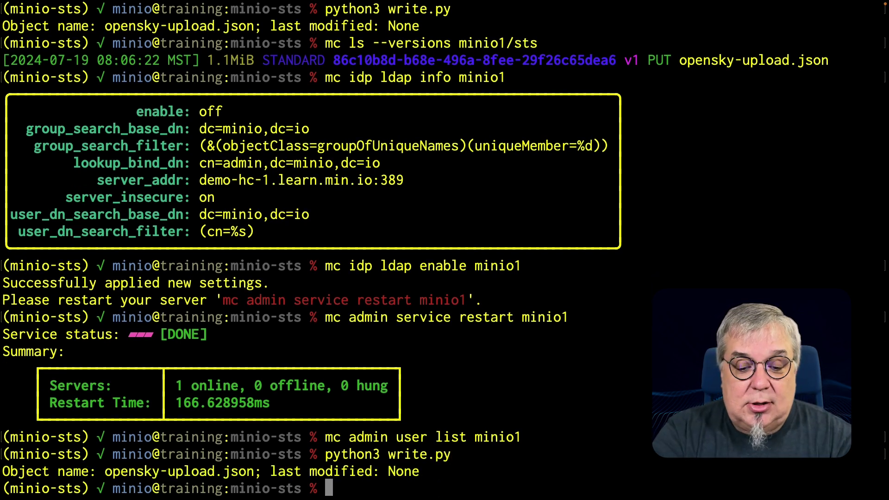
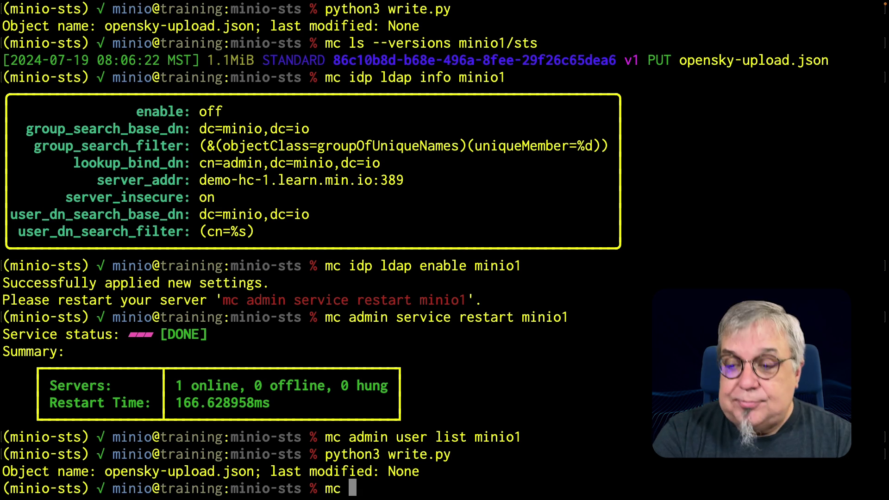
{"action": "key", "text": "BackSpace"}
{"action": "key", "text": "Return"}
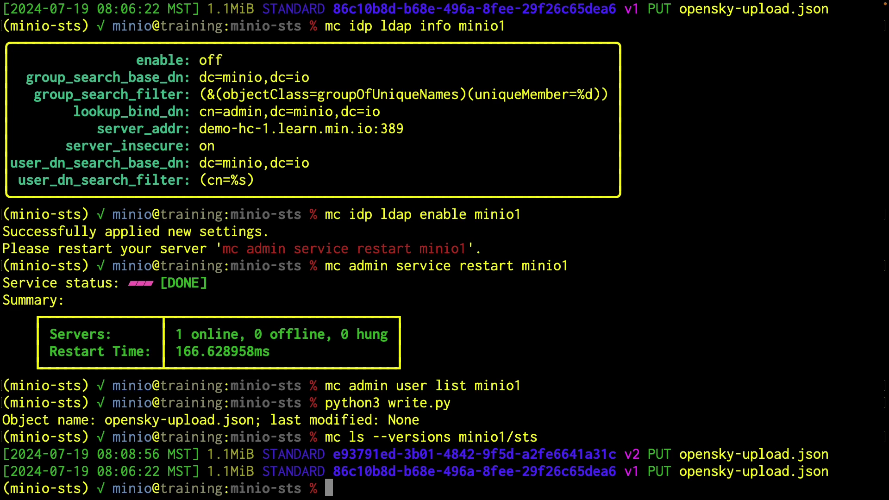
{"action": "key", "text": "Return"}
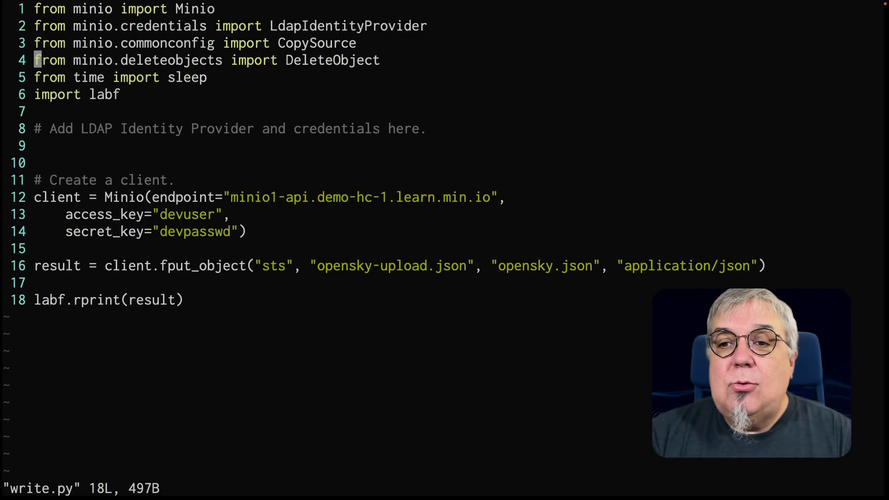
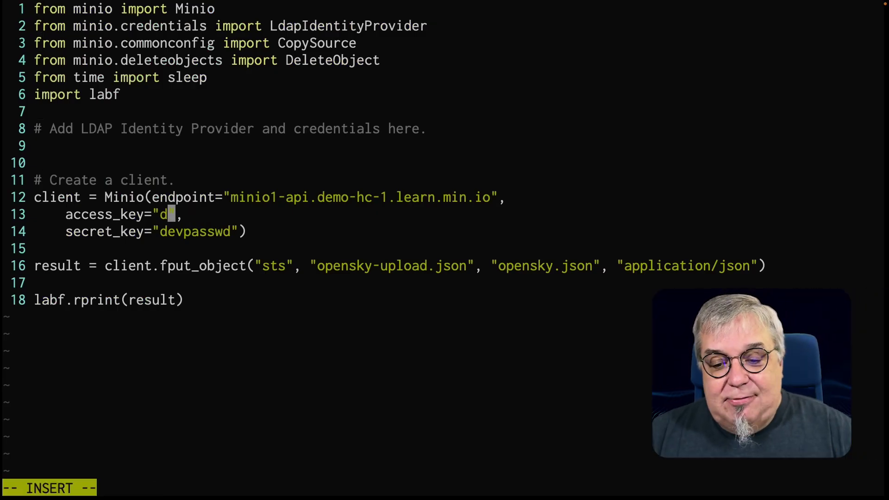
{"action": "key", "text": "Escape"}
{"action": "key", "text": "Escape"}
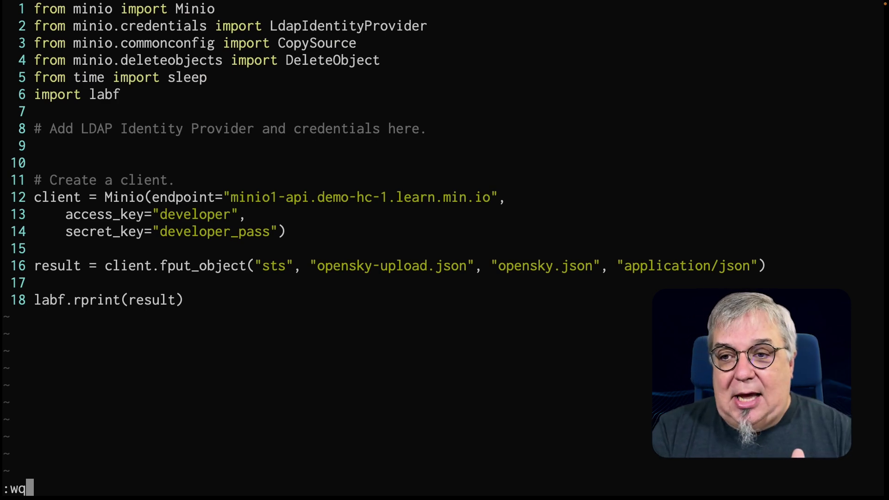
Step: Save write.py and rerun it, which fails with InvalidAccessKeyId
{"action": "key", "text": "Return"}
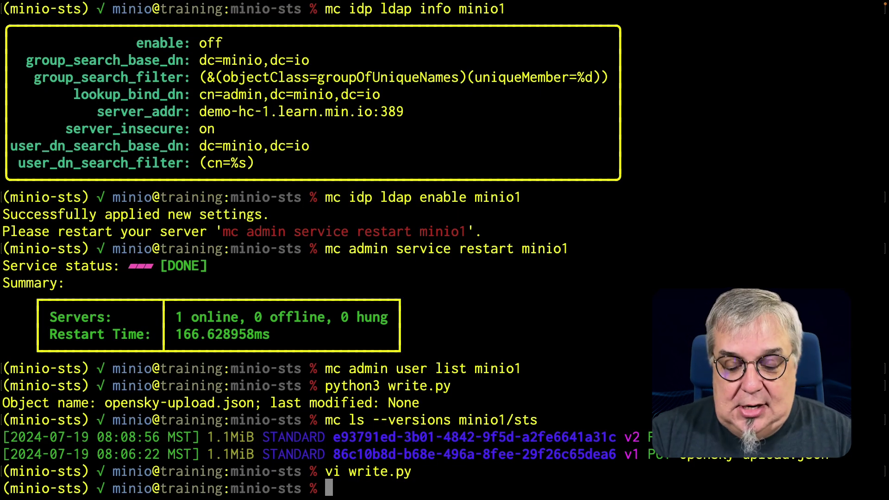
{"action": "key", "text": "Up"}
{"action": "key", "text": "Up"}
{"action": "key", "text": "Up"}
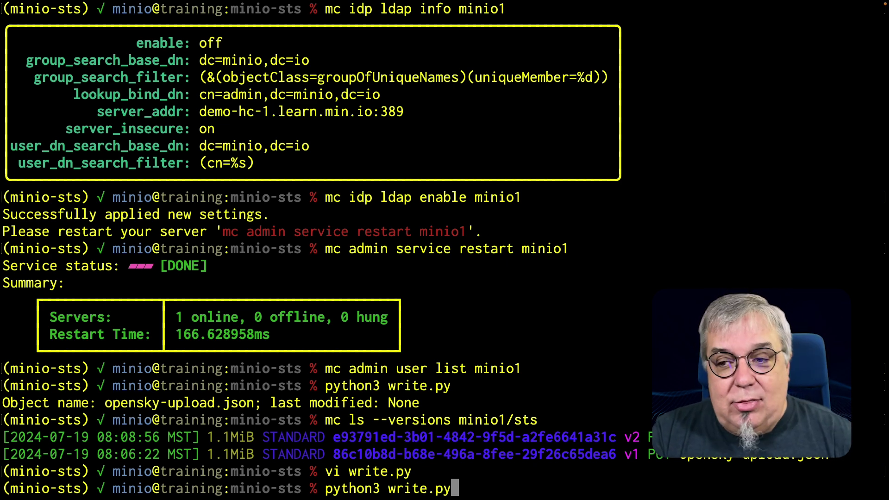
{"action": "key", "text": "Return"}
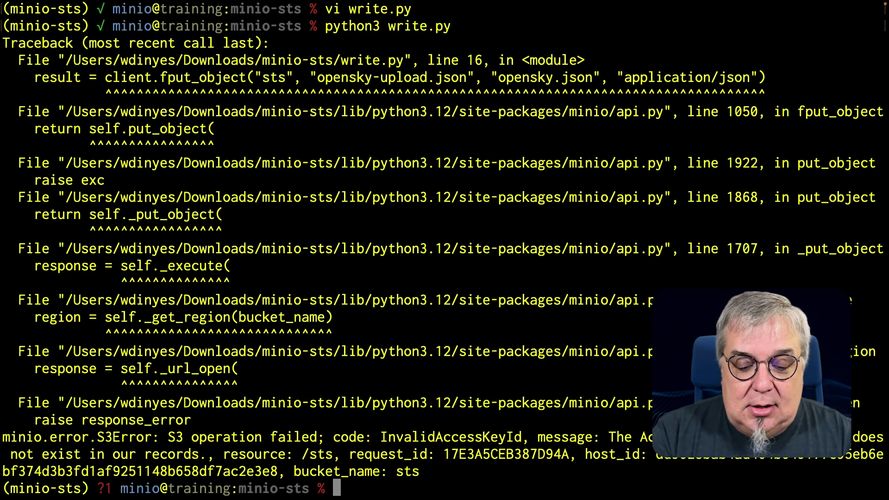
{"action": "type", "text": "vi "}
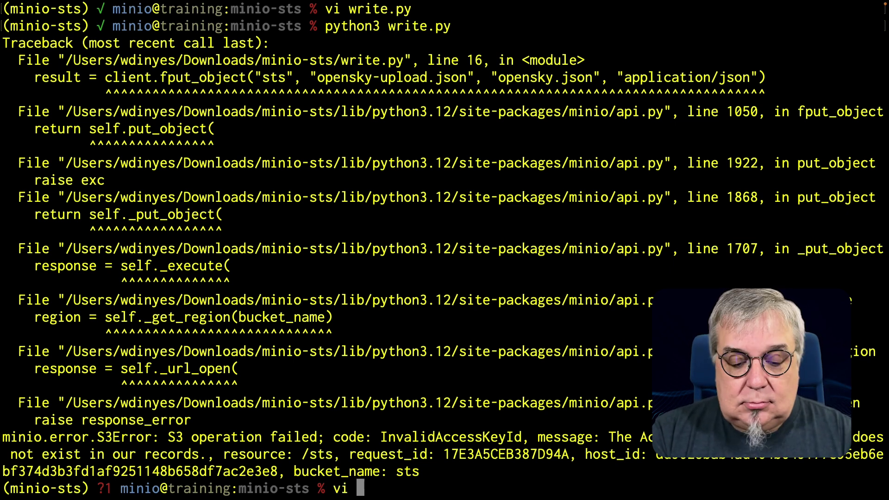
{"action": "type", "text": "write.py"}
Step: Add an LdapIdentityProvider for developer and replace the static keys with credentials=provider
{"action": "key", "text": "Return"}
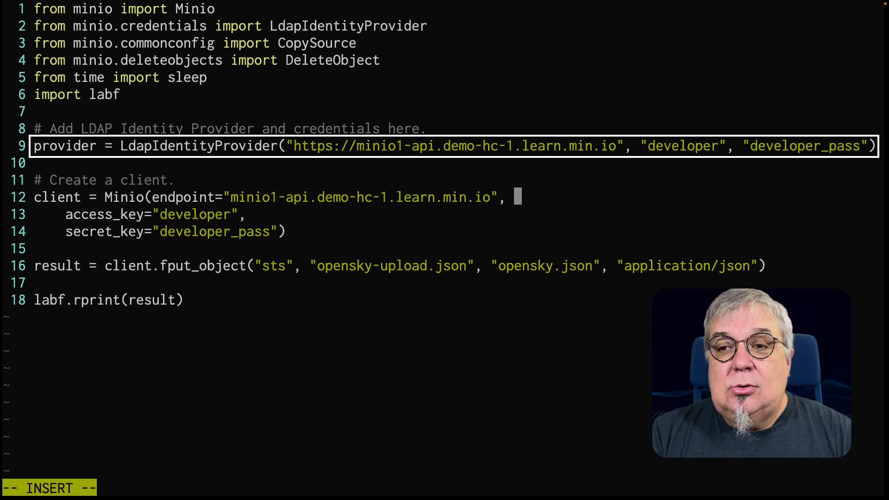
{"action": "key", "text": "Down"}
{"action": "key", "text": "Down"}
{"action": "key", "text": "Left"}
{"action": "key", "text": "Left"}
{"action": "key", "text": "BackSpace"}
{"action": "key", "text": "BackSpace"}
{"action": "key", "text": "BackSpace"}
{"action": "key", "text": "BackSpace"}
{"action": "key", "text": "BackSpace"}
{"action": "key", "text": "BackSpace"}
{"action": "key", "text": "BackSpace"}
{"action": "key", "text": "BackSpace"}
{"action": "key", "text": "BackSpace"}
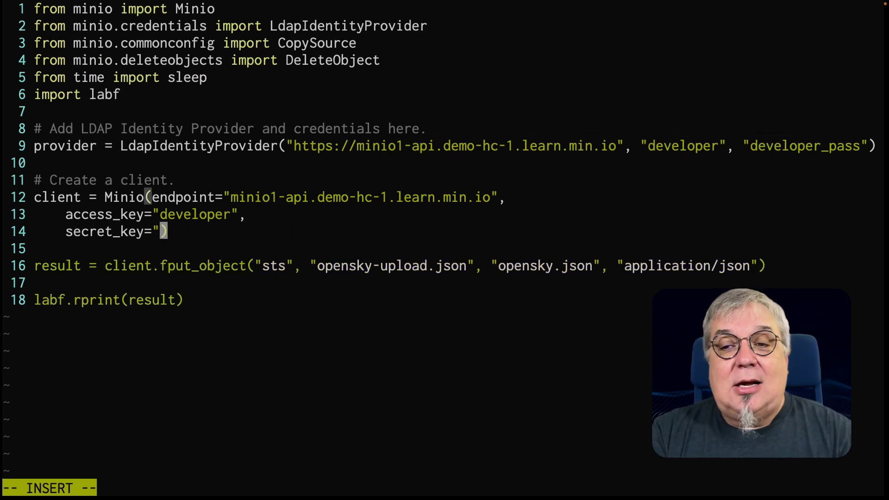
{"action": "key", "text": "BackSpace"}
{"action": "key", "text": "BackSpace"}
{"action": "key", "text": "BackSpace"}
{"action": "key", "text": "BackSpace"}
{"action": "key", "text": "BackSpace"}
{"action": "key", "text": "BackSpace"}
{"action": "key", "text": "BackSpace"}
{"action": "key", "text": "BackSpace"}
{"action": "key", "text": "BackSpace"}
{"action": "key", "text": "BackSpace"}
{"action": "key", "text": "BackSpace"}
{"action": "key", "text": "BackSpace"}
{"action": "key", "text": "BackSpace"}
{"action": "key", "text": "BackSpace"}
{"action": "key", "text": "BackSpace"}
{"action": "key", "text": "BackSpace"}
{"action": "key", "text": "BackSpace"}
{"action": "key", "text": "BackSpace"}
{"action": "key", "text": "BackSpace"}
{"action": "key", "text": "BackSpace"}
{"action": "key", "text": "BackSpace"}
{"action": "key", "text": "BackSpace"}
{"action": "key", "text": "BackSpace"}
{"action": "key", "text": "BackSpace"}
{"action": "key", "text": "BackSpace"}
{"action": "key", "text": "BackSpace"}
{"action": "key", "text": "BackSpace"}
{"action": "type", "text": "credentials=provider"}
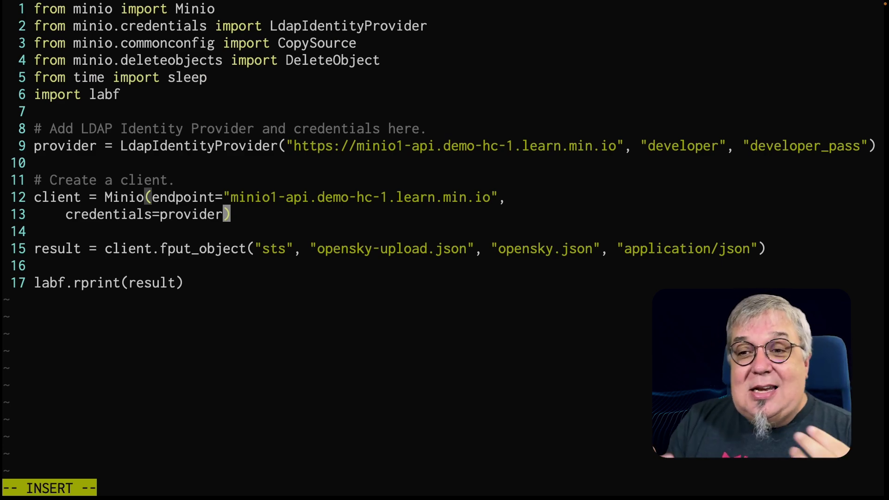
Step: Save write.py with :wq and run it, getting HTTP 400 on AssumeRoleWithLDAPIdentity
{"action": "key", "text": "Escape"}
{"action": "type", "text": ":wq"}
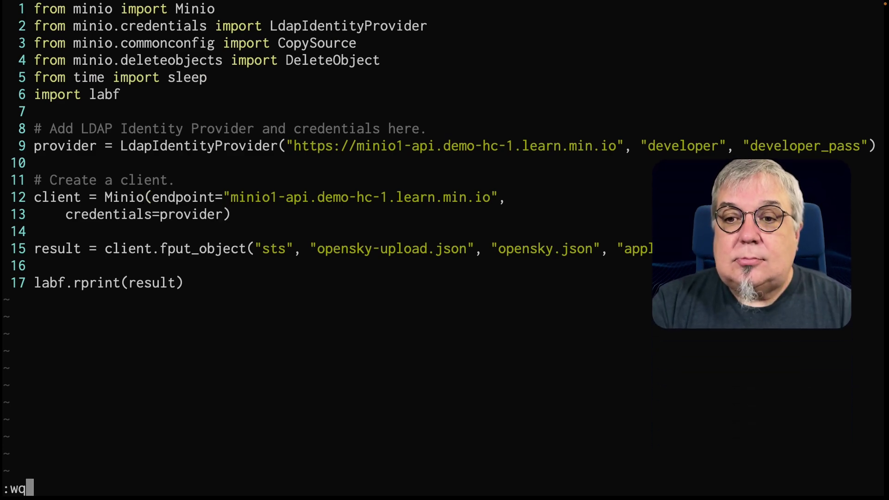
{"action": "key", "text": "Return"}
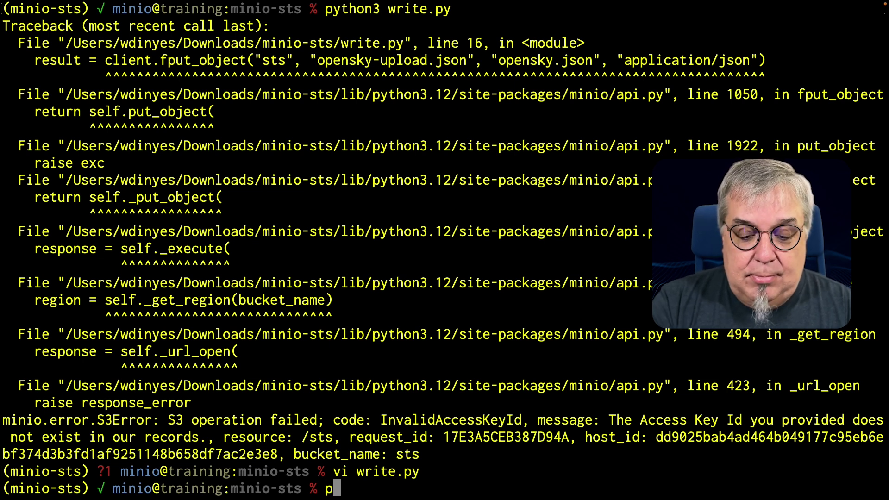
{"action": "type", "text": "python3 write.py"}
{"action": "key", "text": "Return"}
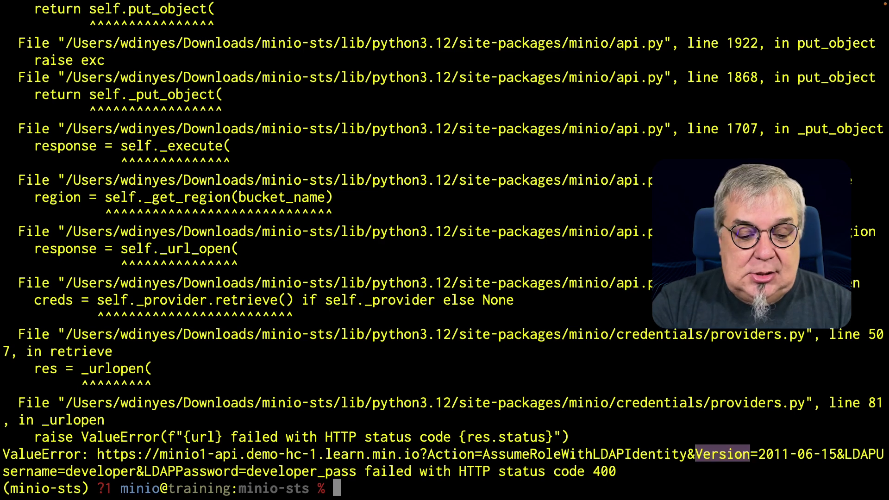
{"action": "type", "text": "mc ad"}
Step: Attach readwrite to group cn=Maintainers,ou=Groups,dc=minio,dc=io with 'mc idp ldap policy attach'
{"action": "key", "text": "BackSpace"}
{"action": "key", "text": "BackSpace"}
{"action": "type", "text": "idp ldap policy attach"}
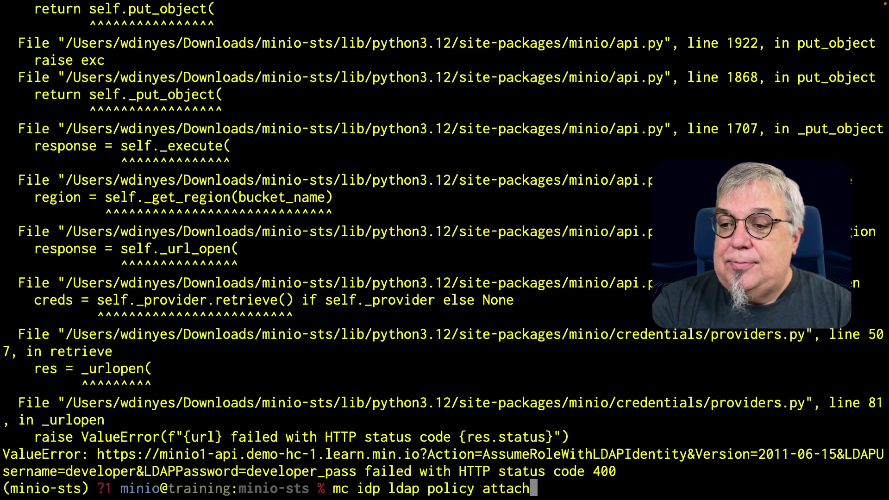
{"action": "type", "text": " minio1 "}
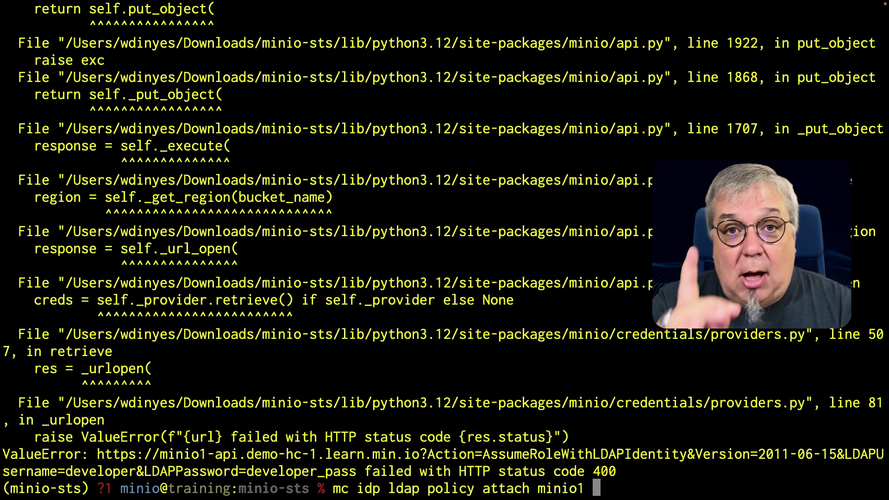
{"action": "type", "text": "read"}
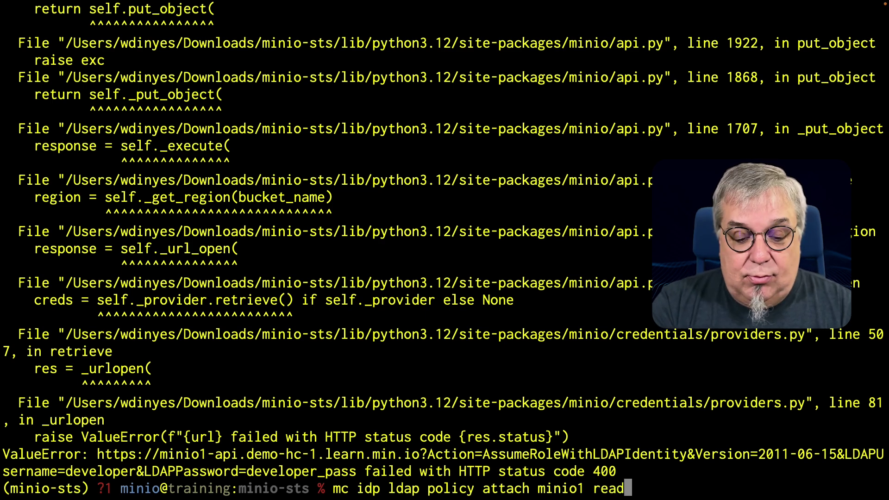
{"action": "type", "text": "write"}
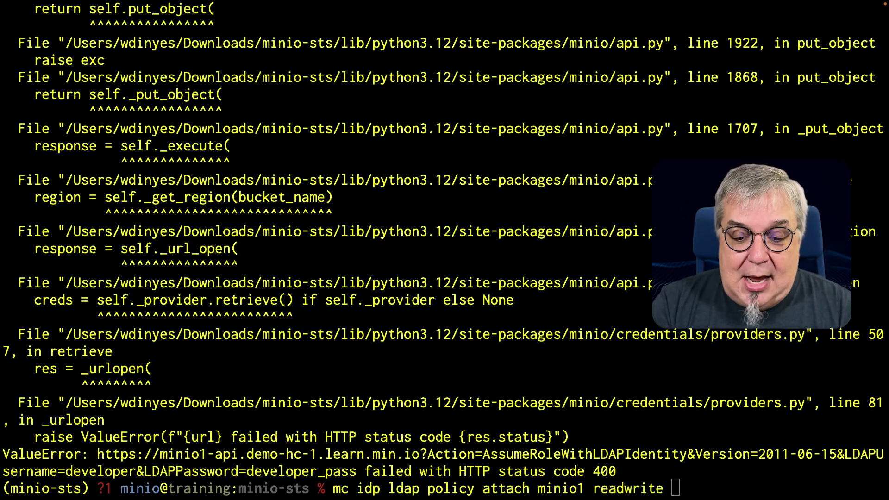
{"action": "type", "text": " --"}
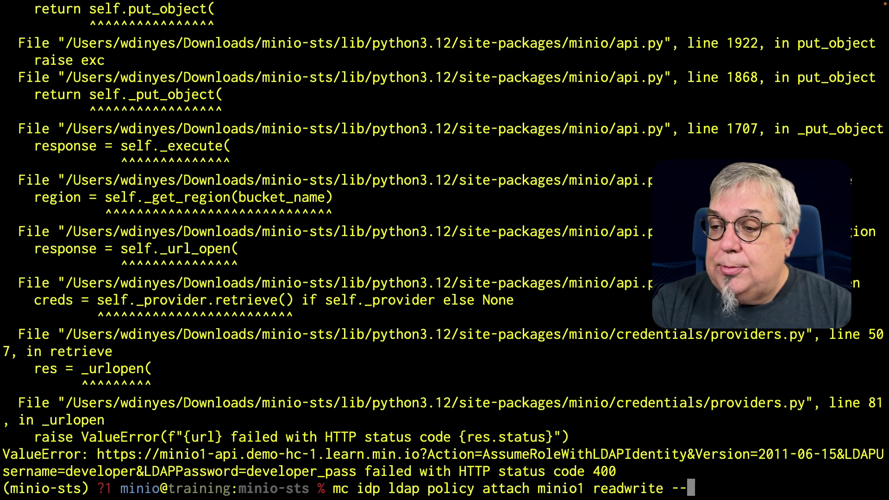
{"action": "type", "text": "group=\"cn=Maintainers,ou=Groups,dc=minio,dc=io\""}
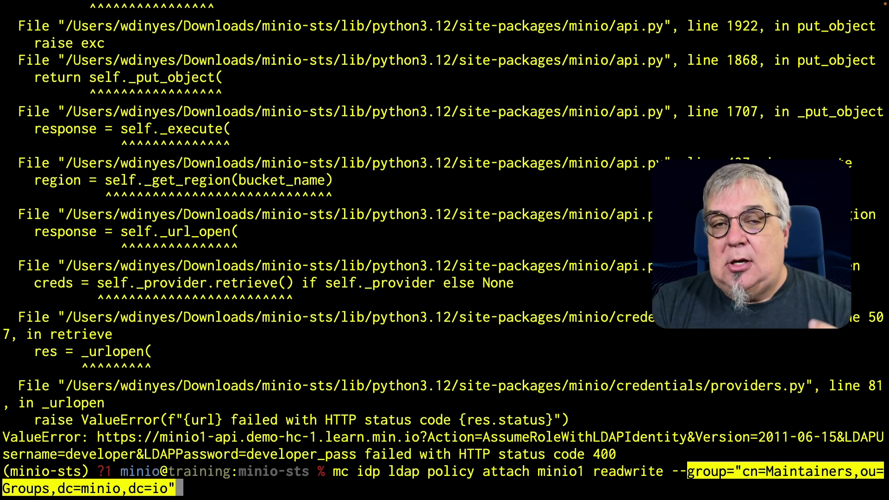
{"action": "key", "text": "Return"}
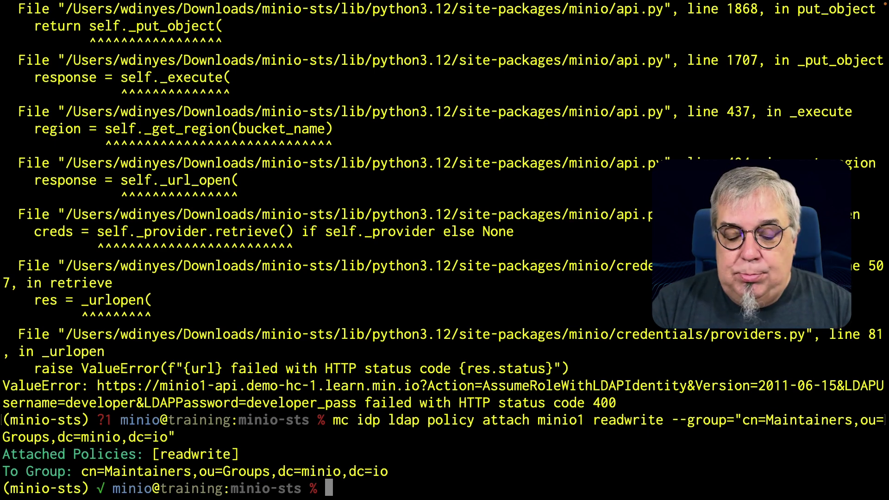
{"action": "type", "text": "pyth"}
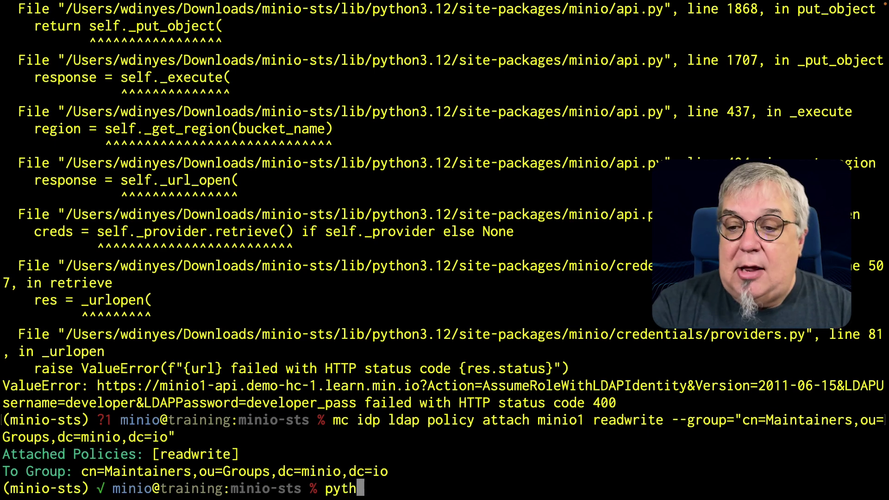
{"action": "type", "text": "on3 "}
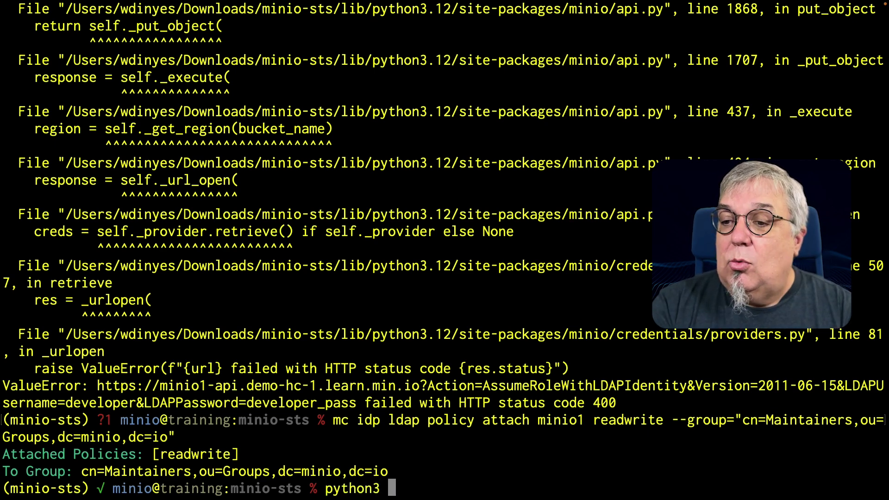
{"action": "type", "text": "write.py"}
Step: Rerun write.py via LDAP, then list minio1/sts versions showing opensky-upload.json v3
{"action": "key", "text": "Return"}
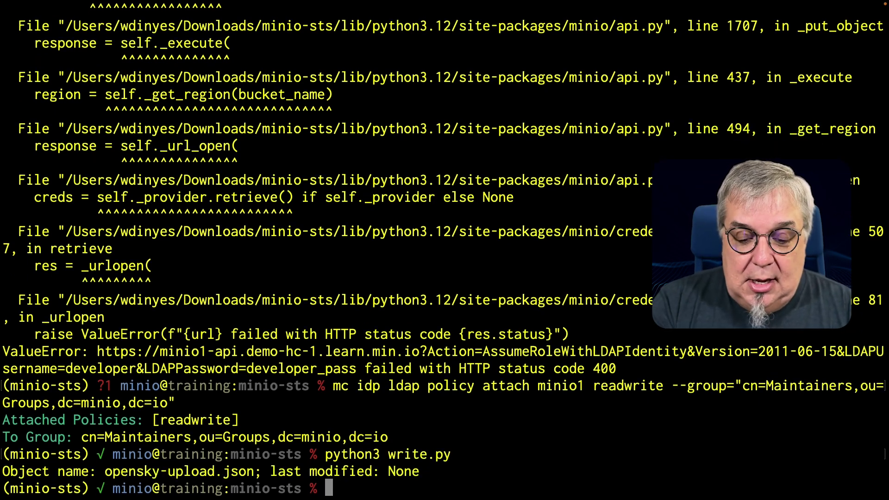
{"action": "type", "text": "mc ls --versions "}
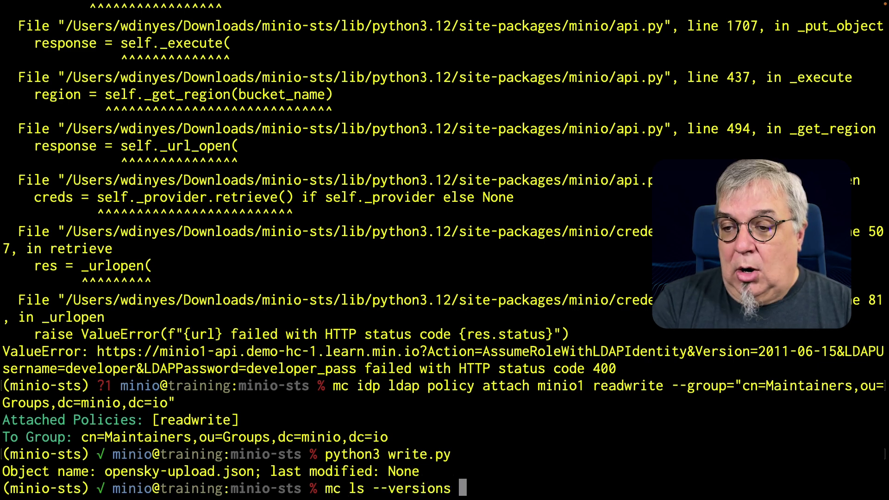
{"action": "type", "text": "minio1/sts"}
{"action": "key", "text": "Return"}
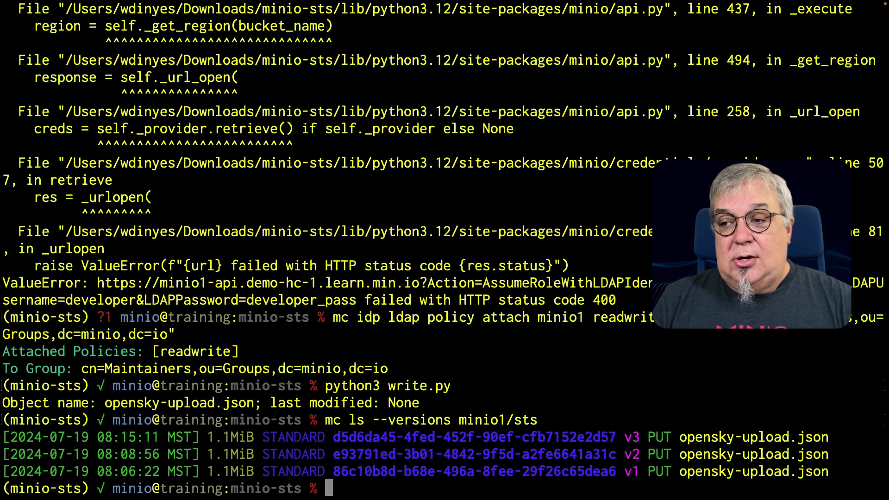